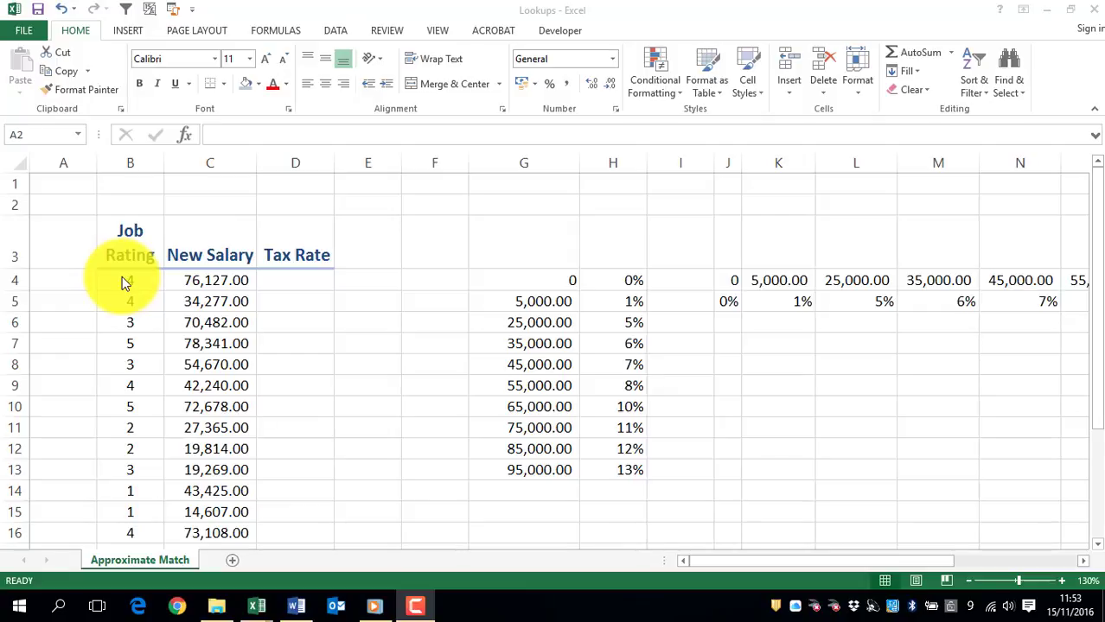
- Examine the vertical tax table in G4:H13 and the horizontal tax table in J4:S5
click(546, 283)
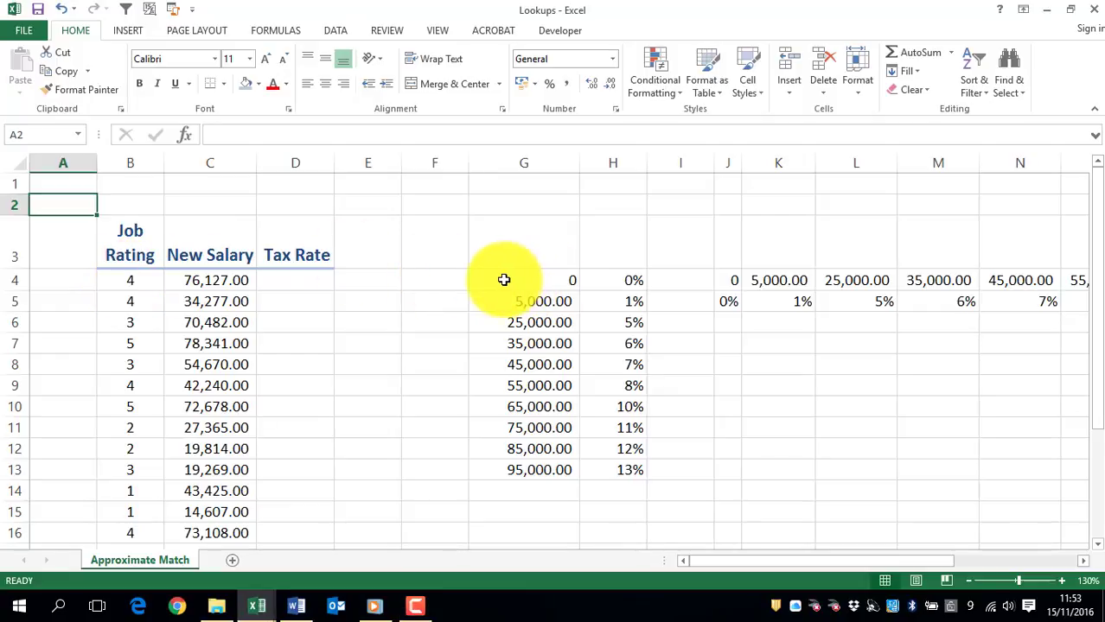
drag(503, 280, 619, 471)
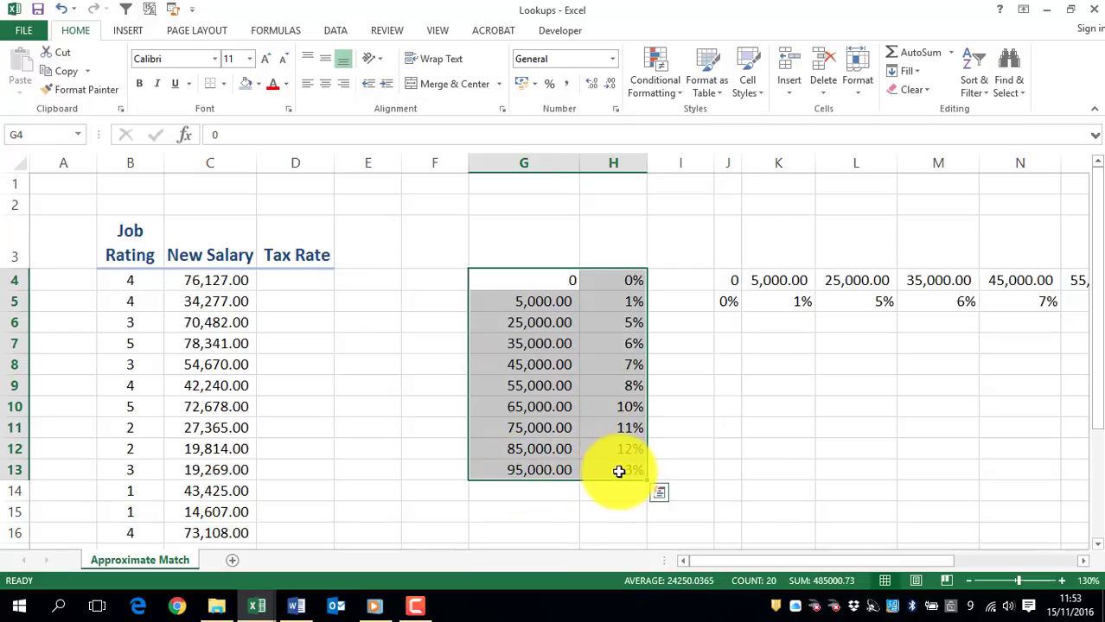
click(515, 283)
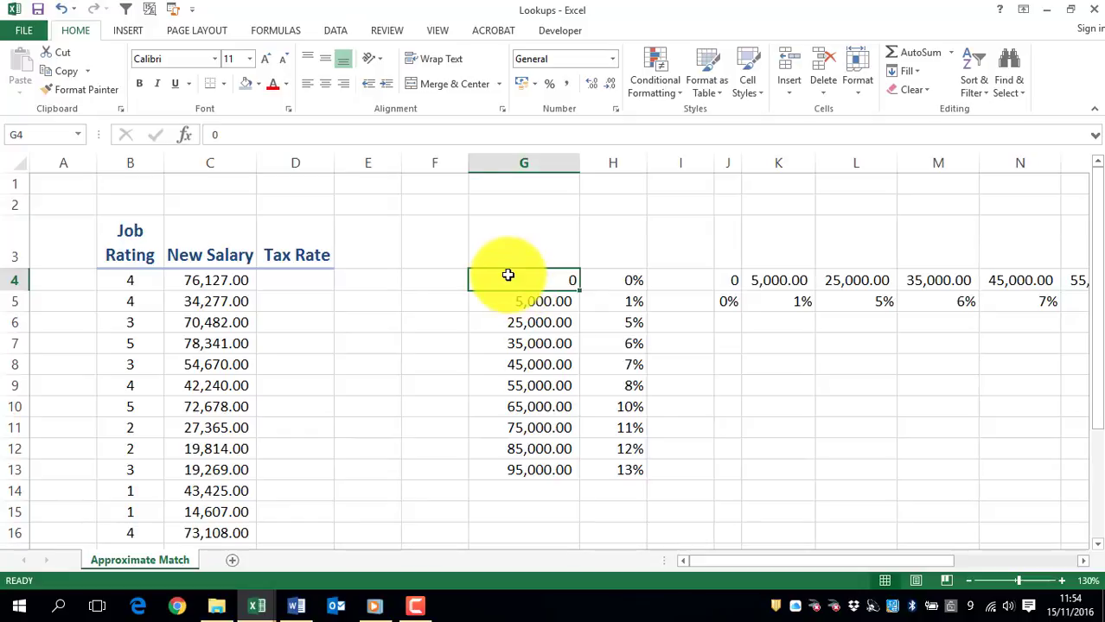
drag(517, 279, 526, 472)
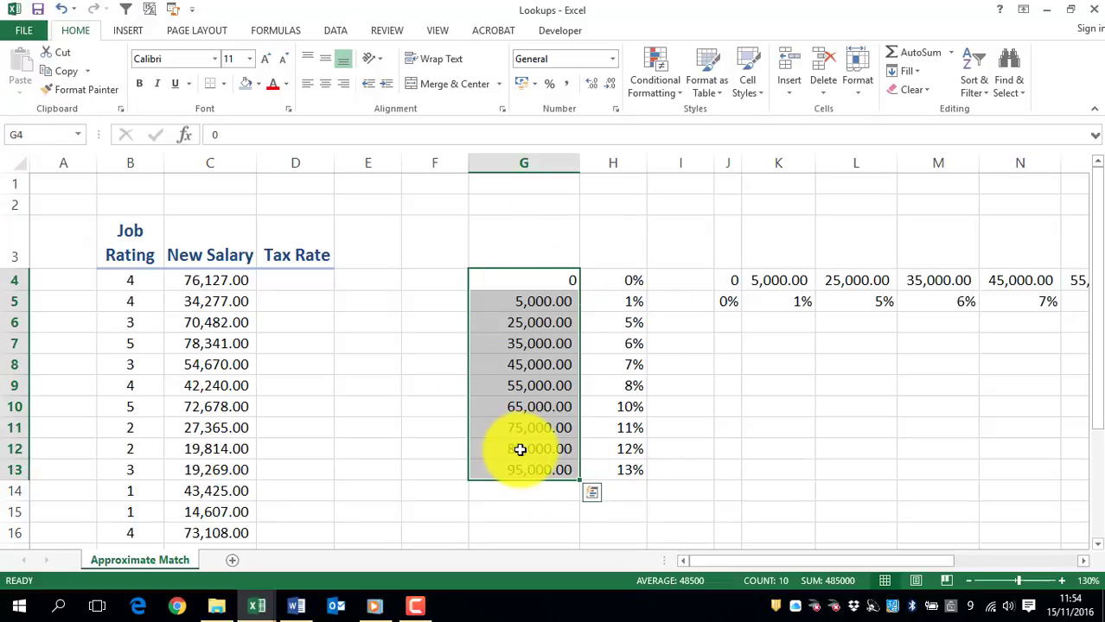
drag(782, 562, 905, 579)
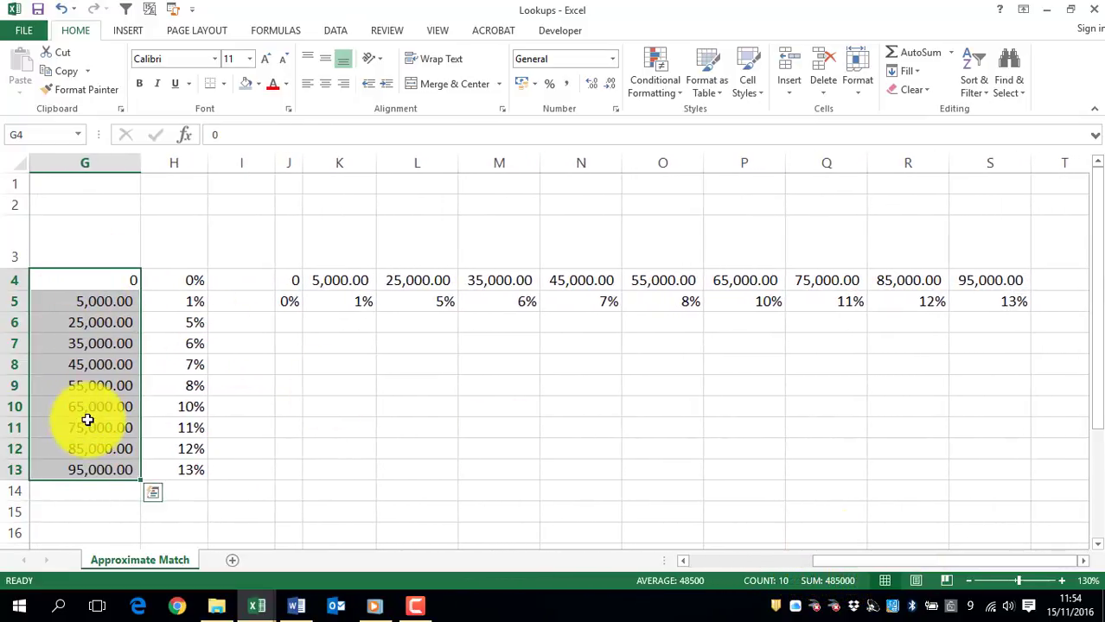
drag(297, 272, 964, 293)
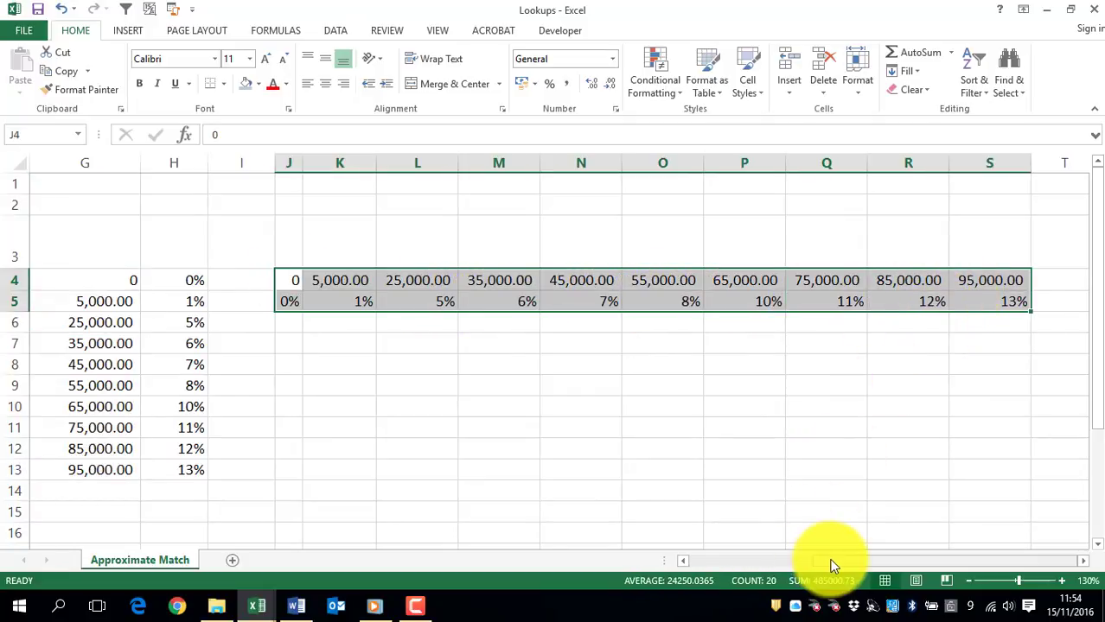
drag(830, 563, 700, 560)
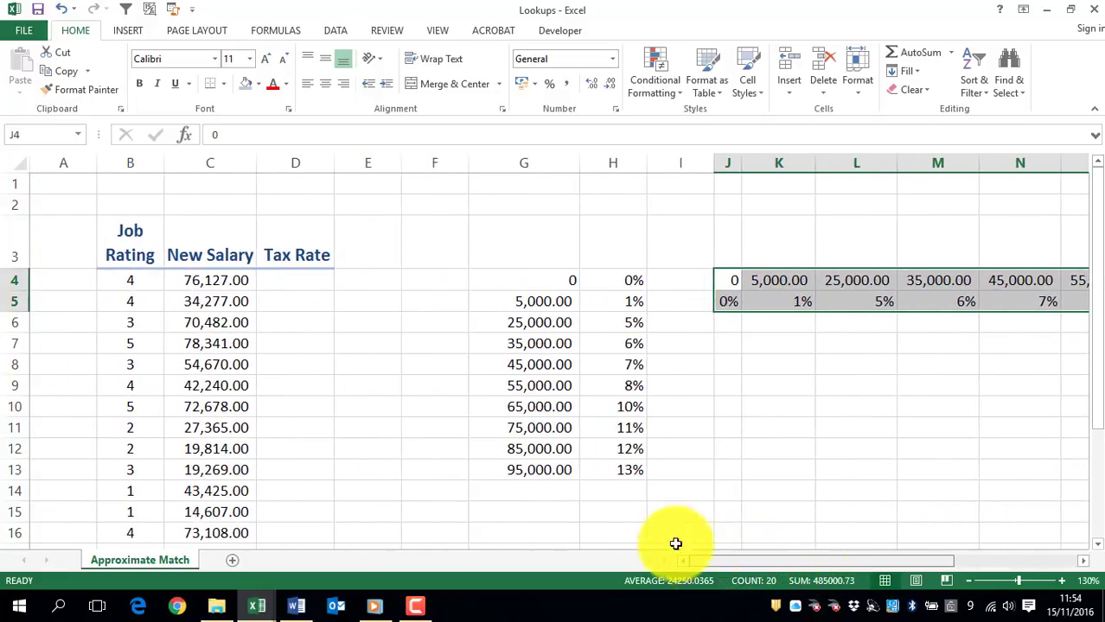
click(286, 282)
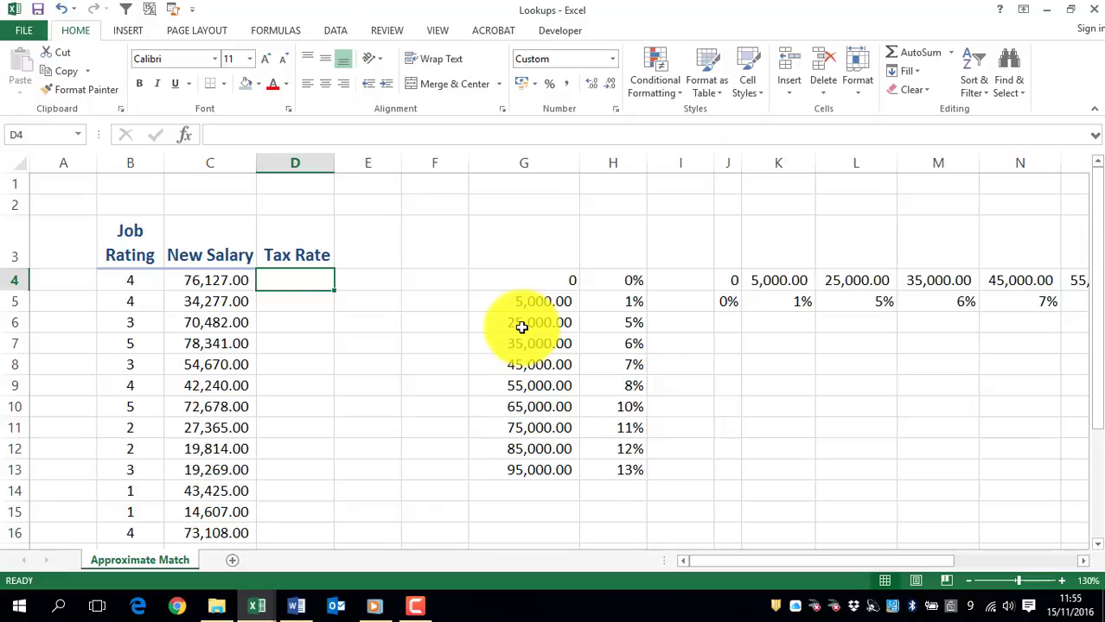
text(=vloo)
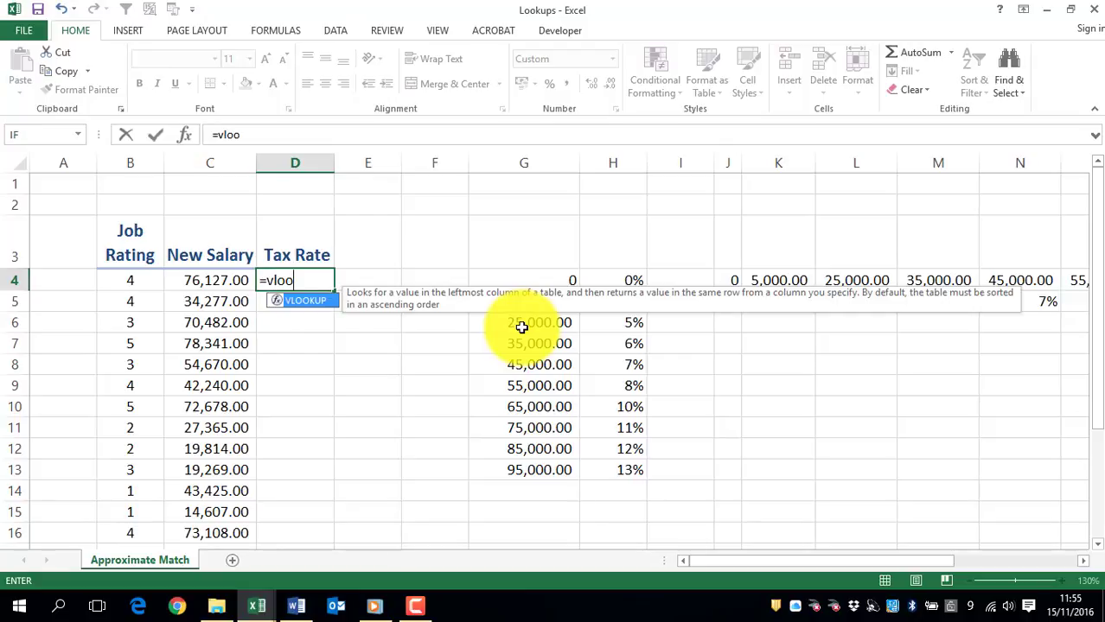
text(k)
key(Tab)
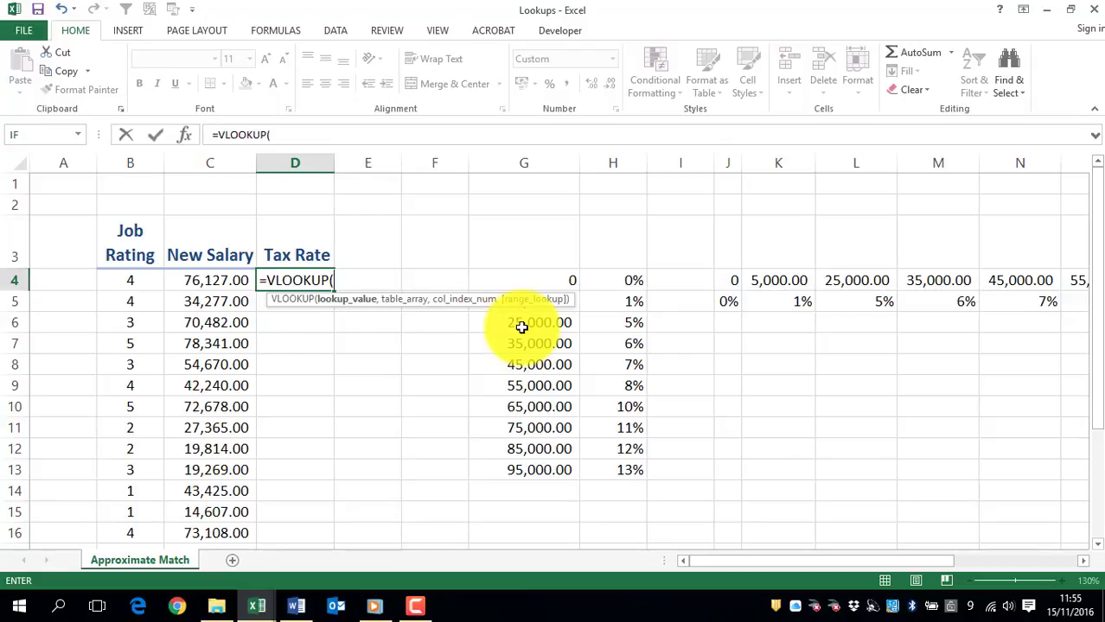
key(Escape)
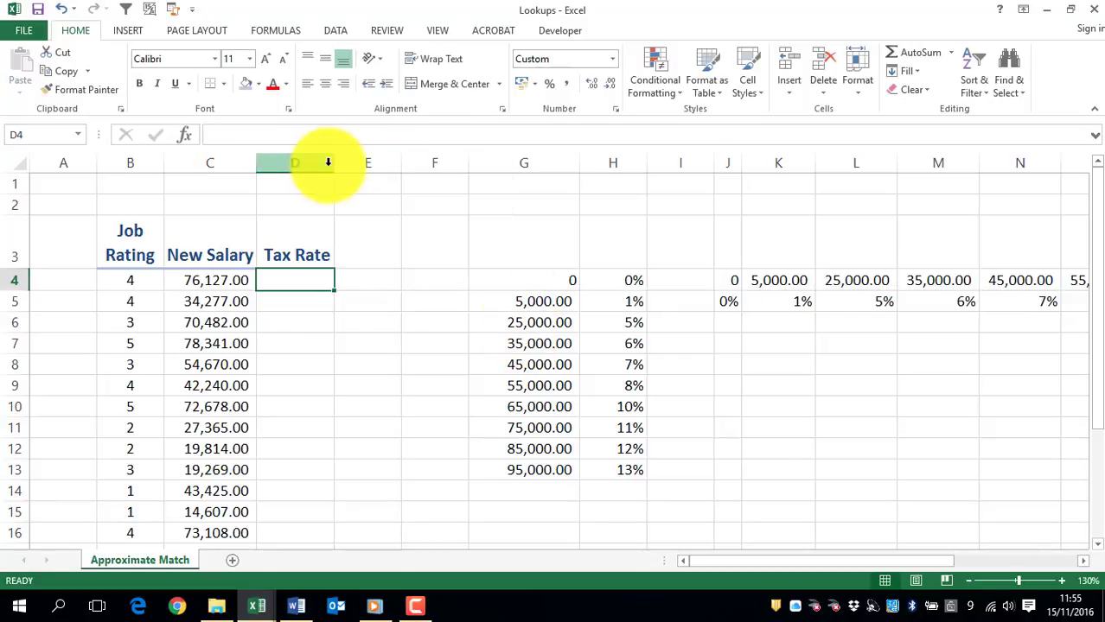
- Widen the Tax Rate column and start a VLOOKUP formula in D4 with the salary in C4 as the lookup value
drag(333, 163, 499, 170)
text(=vlook)
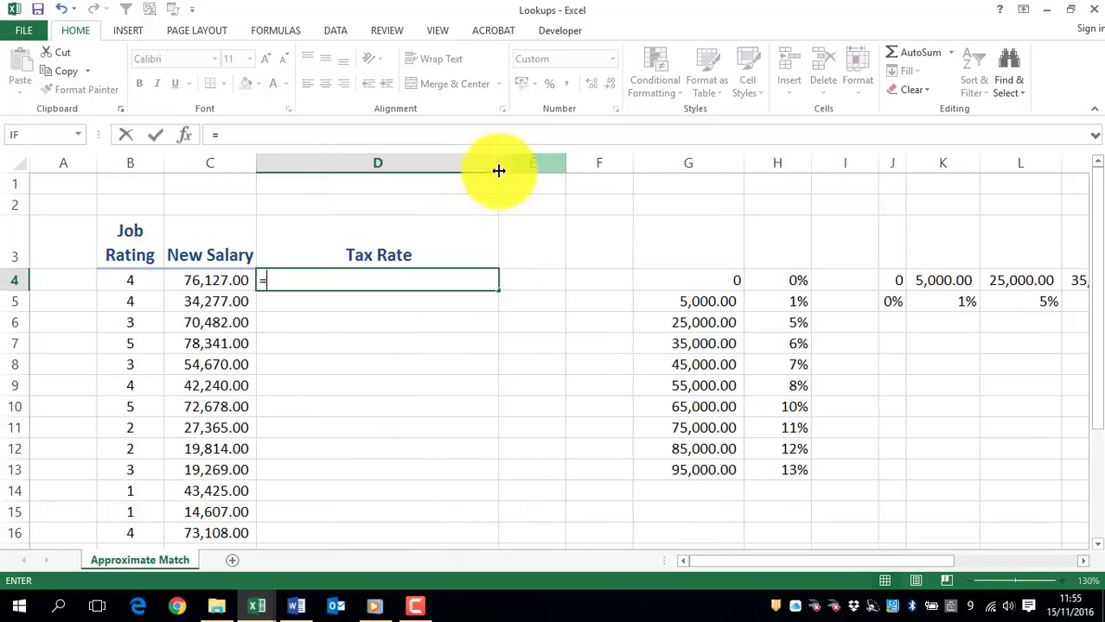
key(Tab)
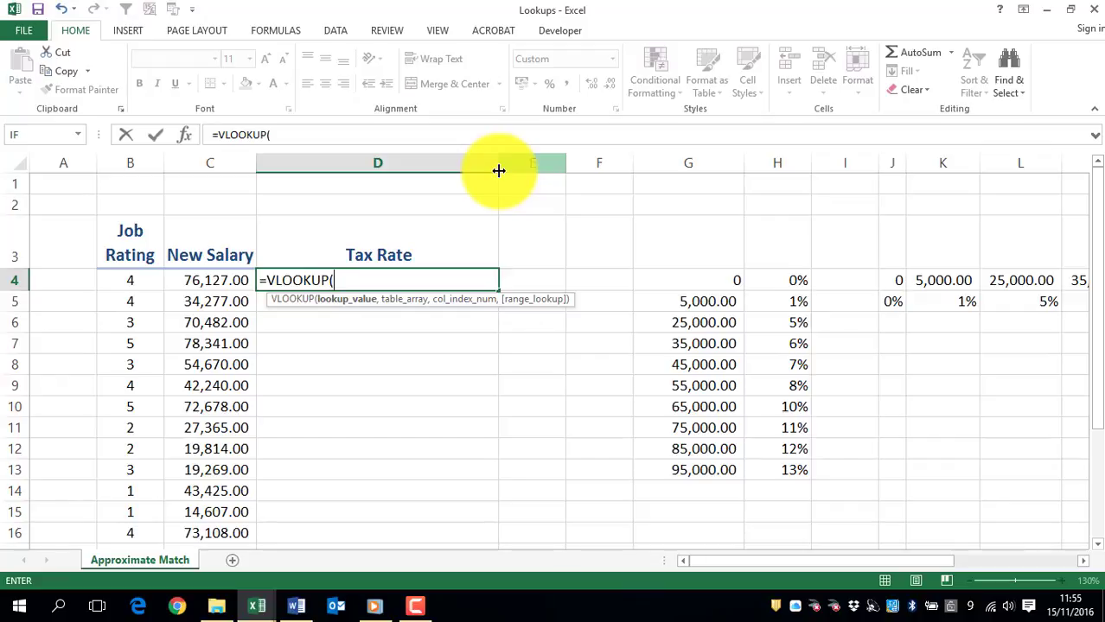
click(193, 282)
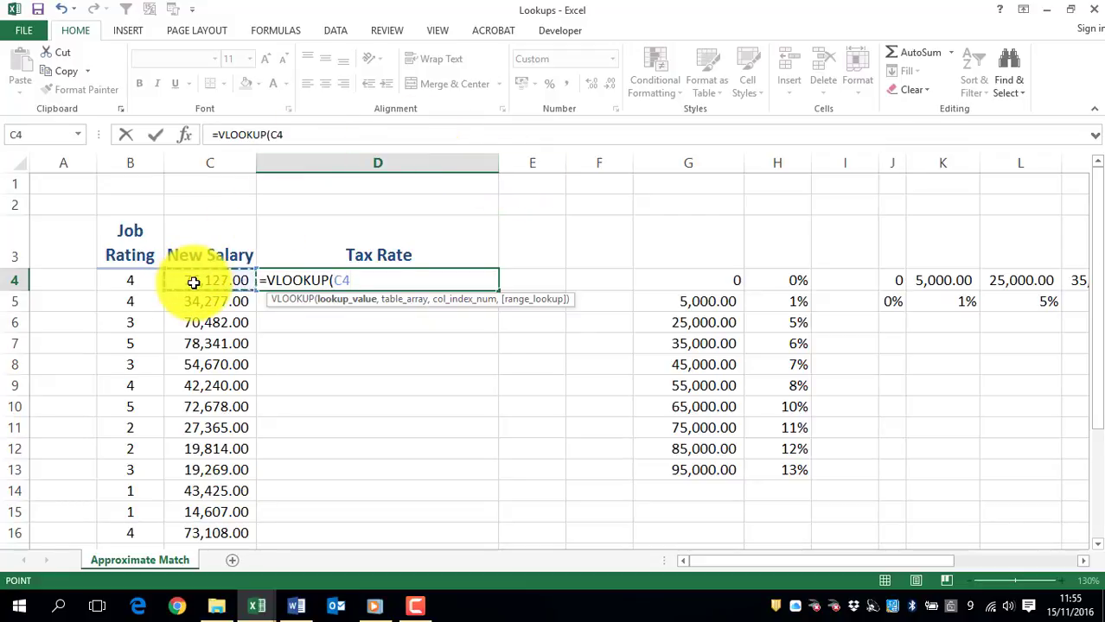
text(,)
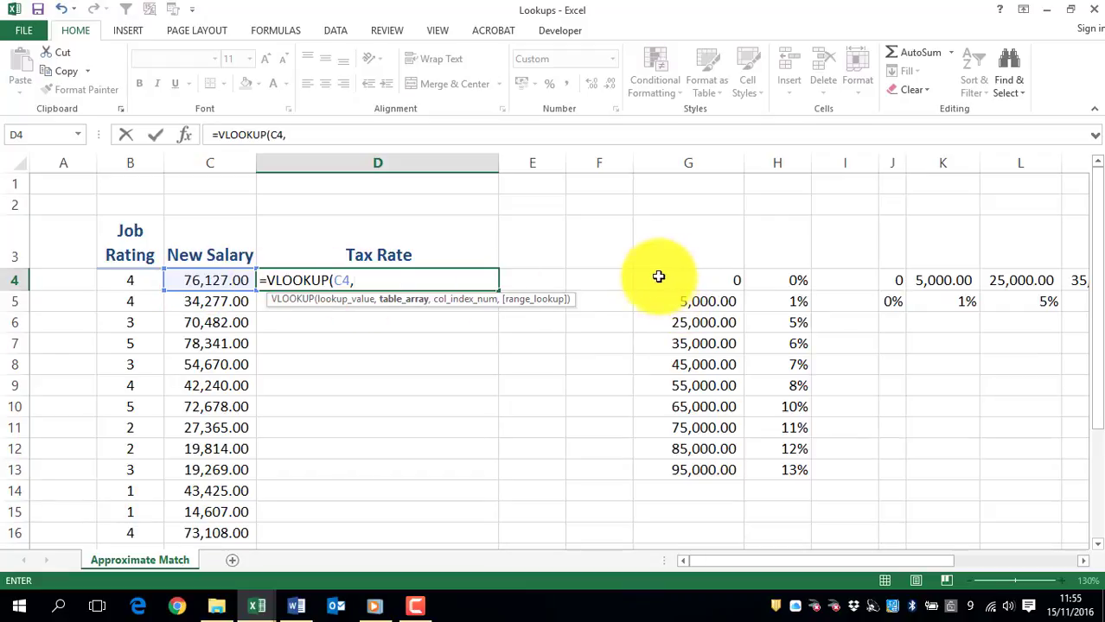
- Complete the VLOOKUP with absolute table range $G$4:$H$13, column index 2 and TRUE for approximate match, and fill it down the Tax Rate column
drag(653, 280, 770, 472)
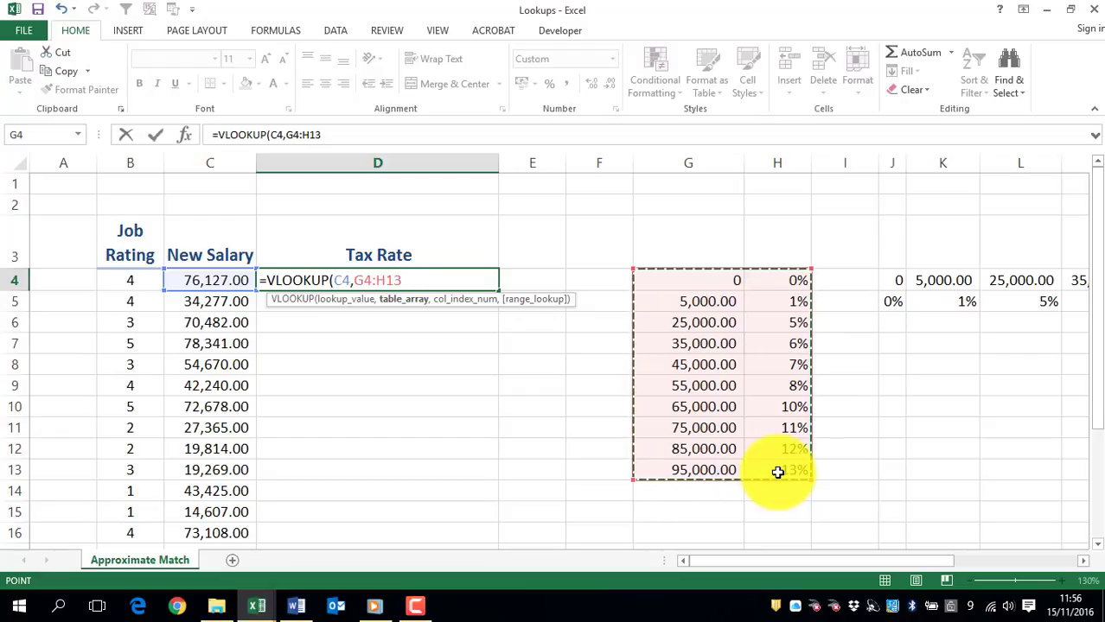
key(F4)
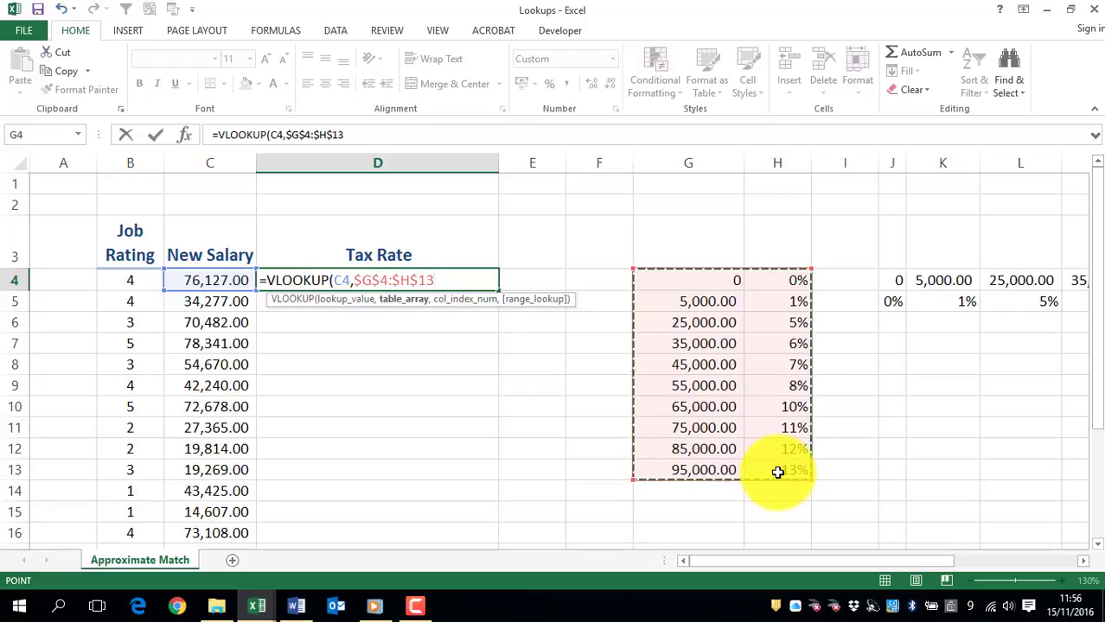
text(,)
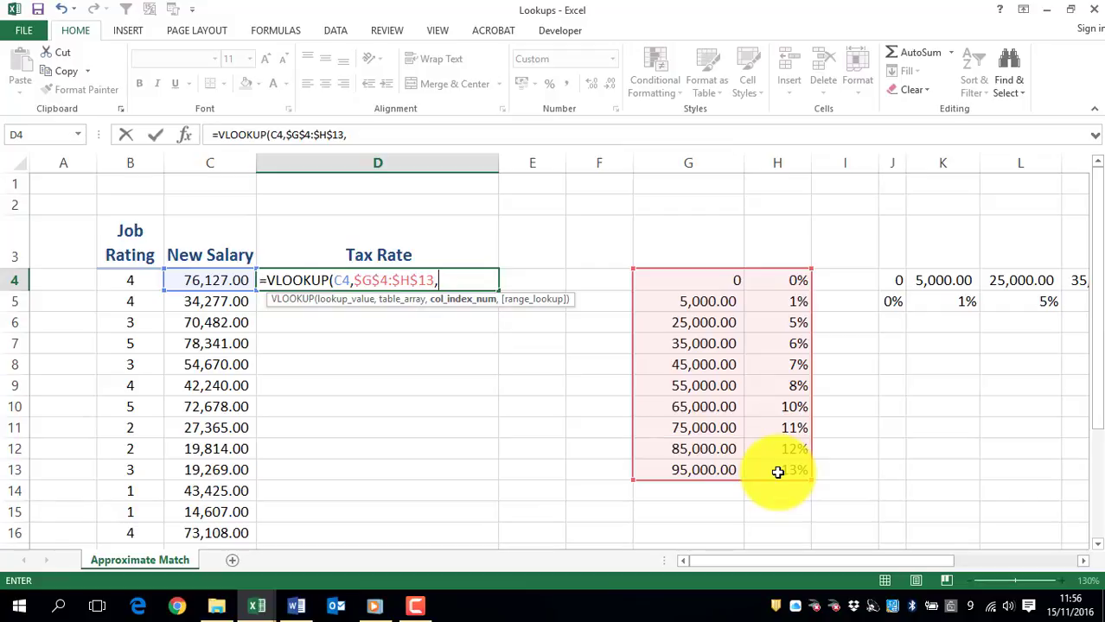
text(2,)
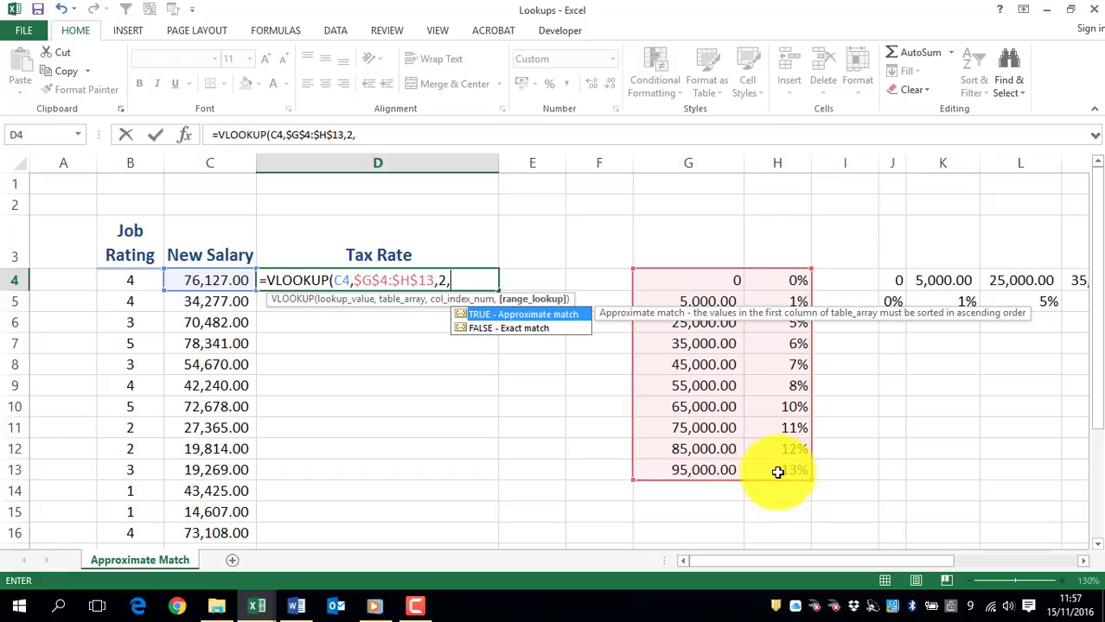
double_click(521, 314)
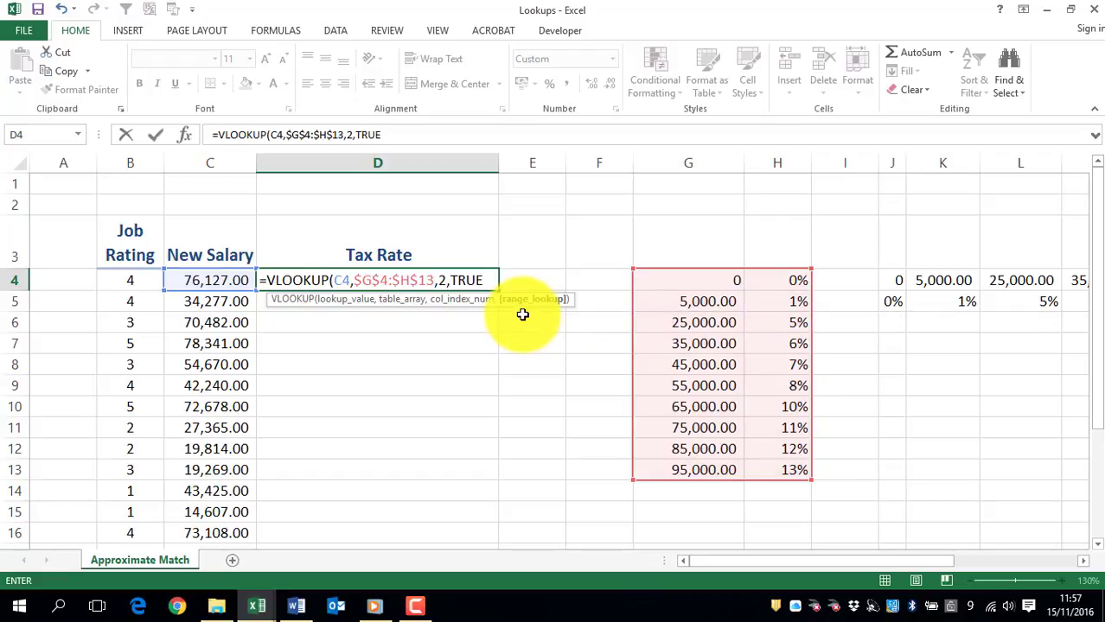
key(Return)
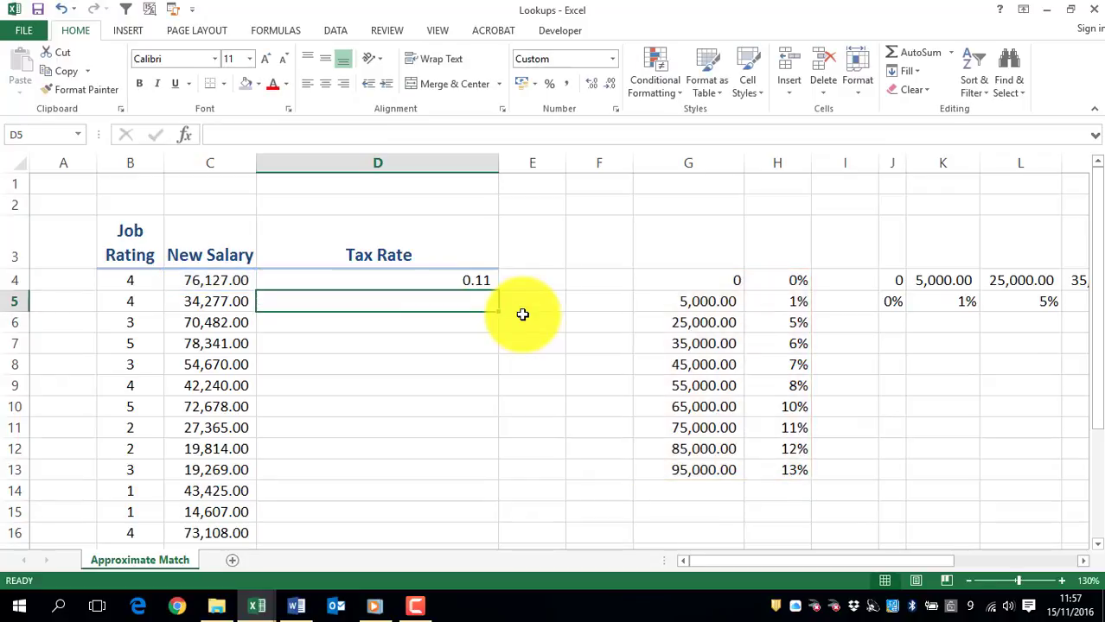
click(441, 280)
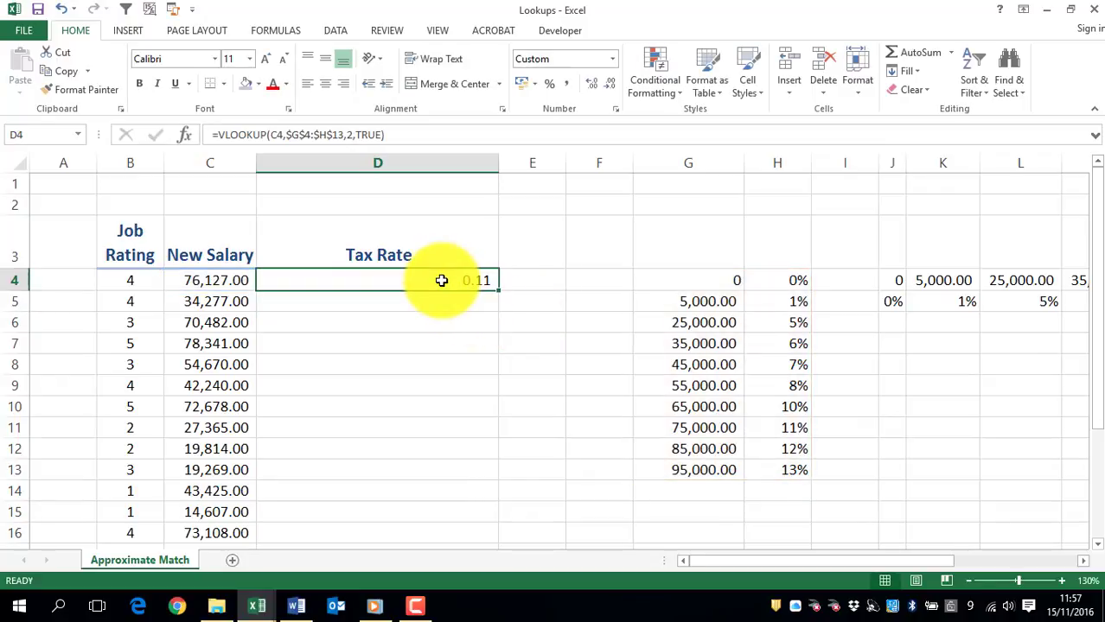
double_click(499, 293)
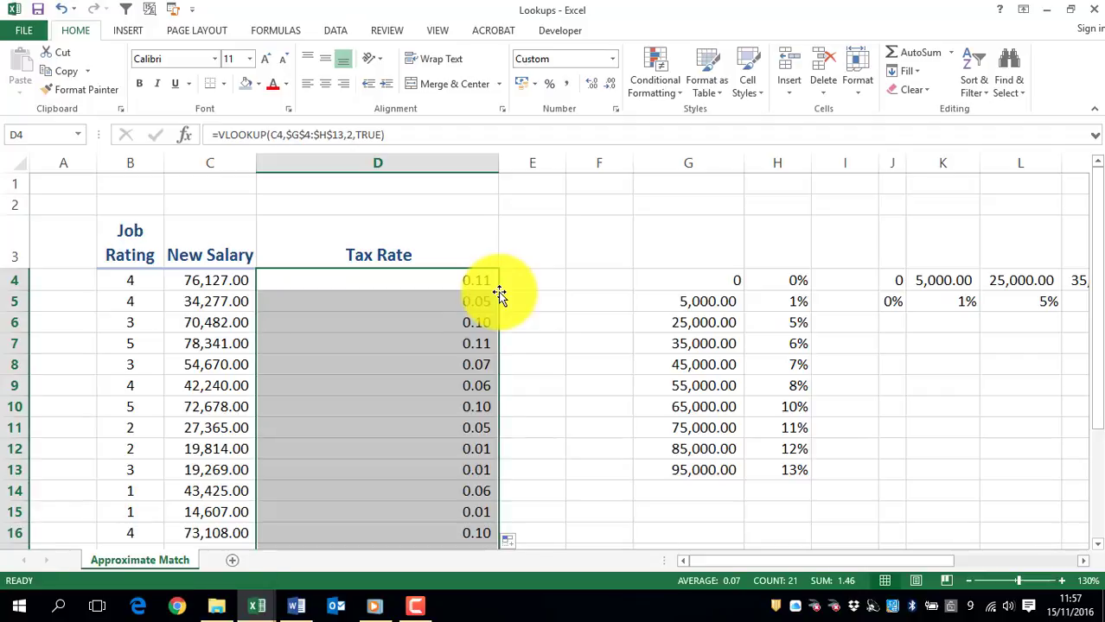
- Format the Tax Rate results as centred percentages and autofit the width of column D
click(548, 89)
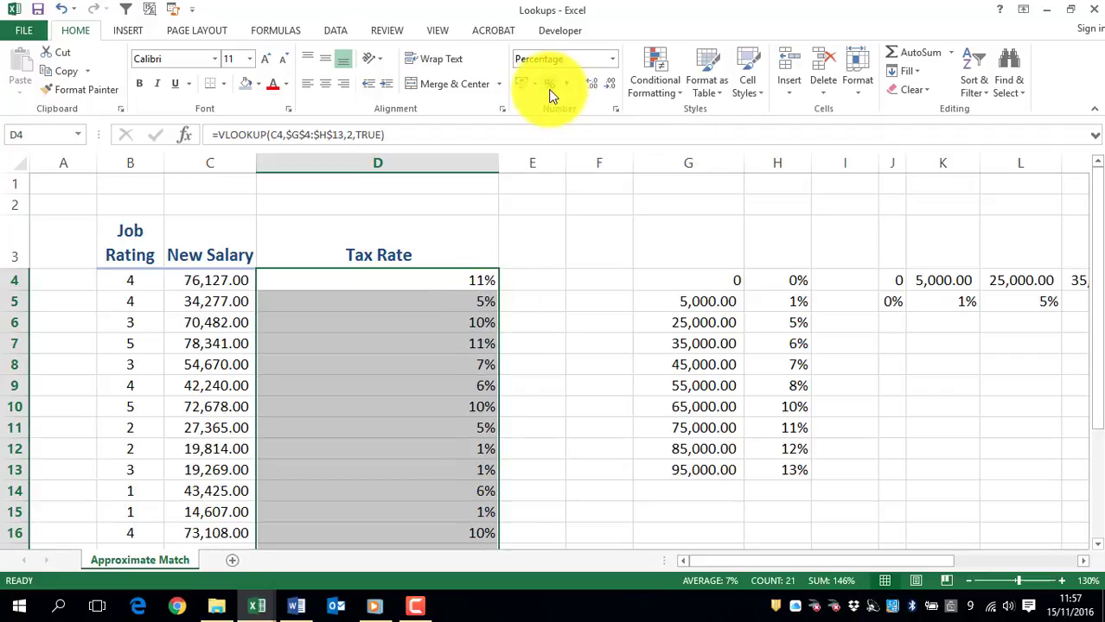
click(325, 84)
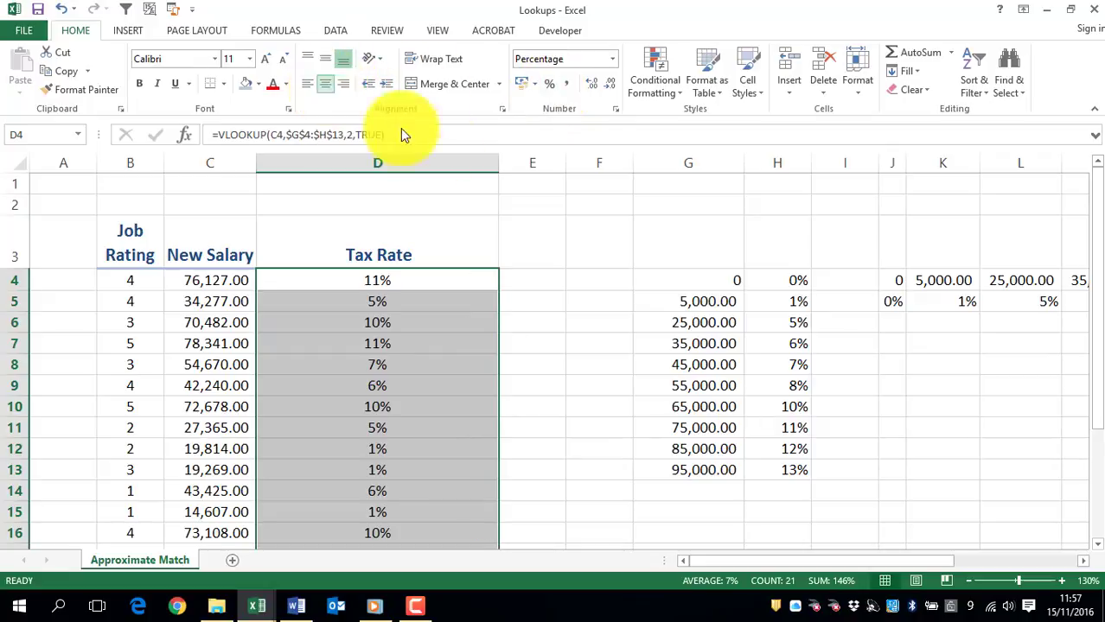
double_click(499, 161)
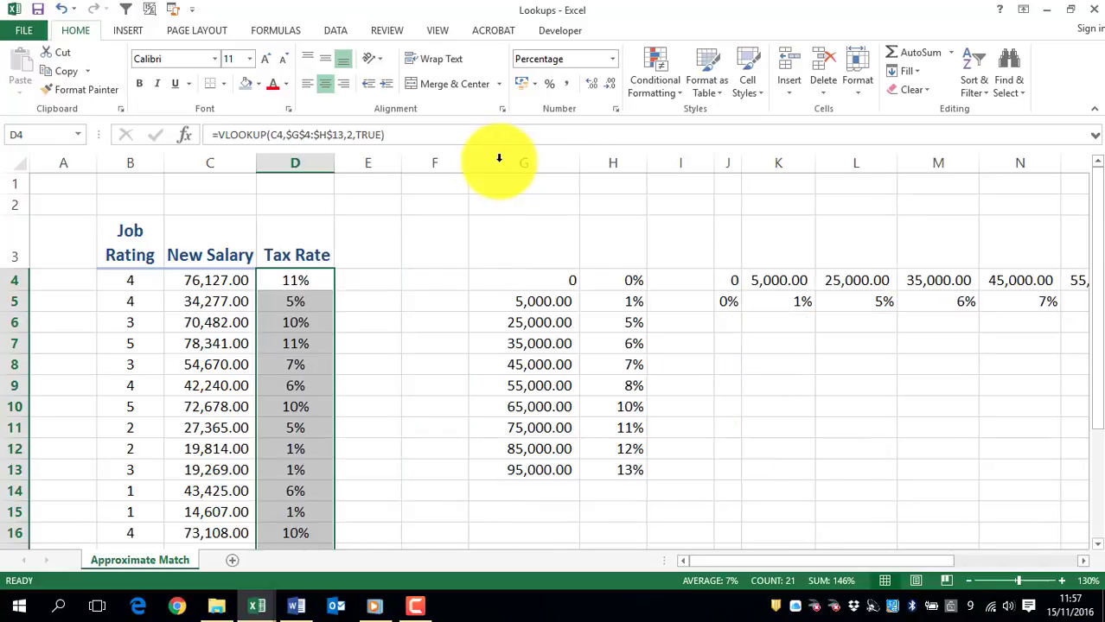
- Check the tax rate in D4 against the rates in H11 and H12 of the vertical tax table
click(326, 280)
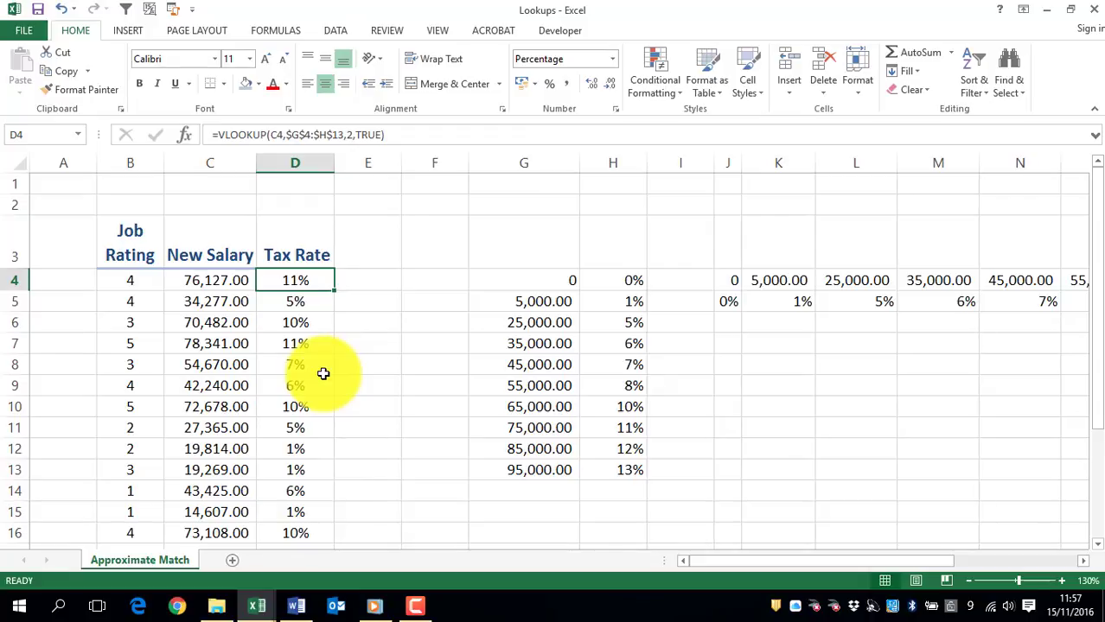
click(622, 424)
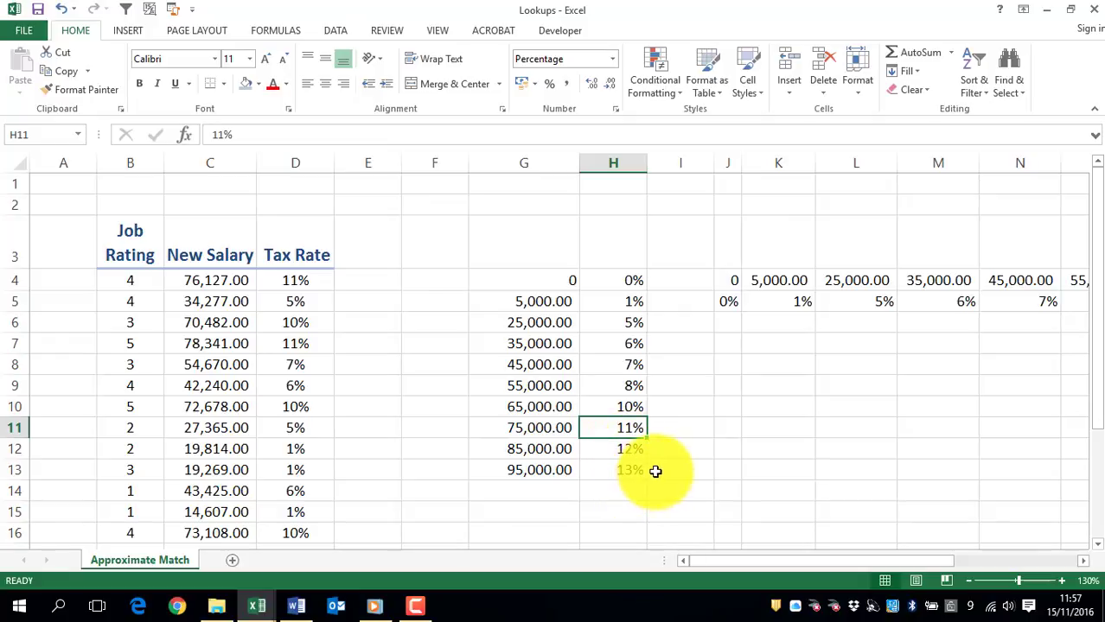
click(616, 450)
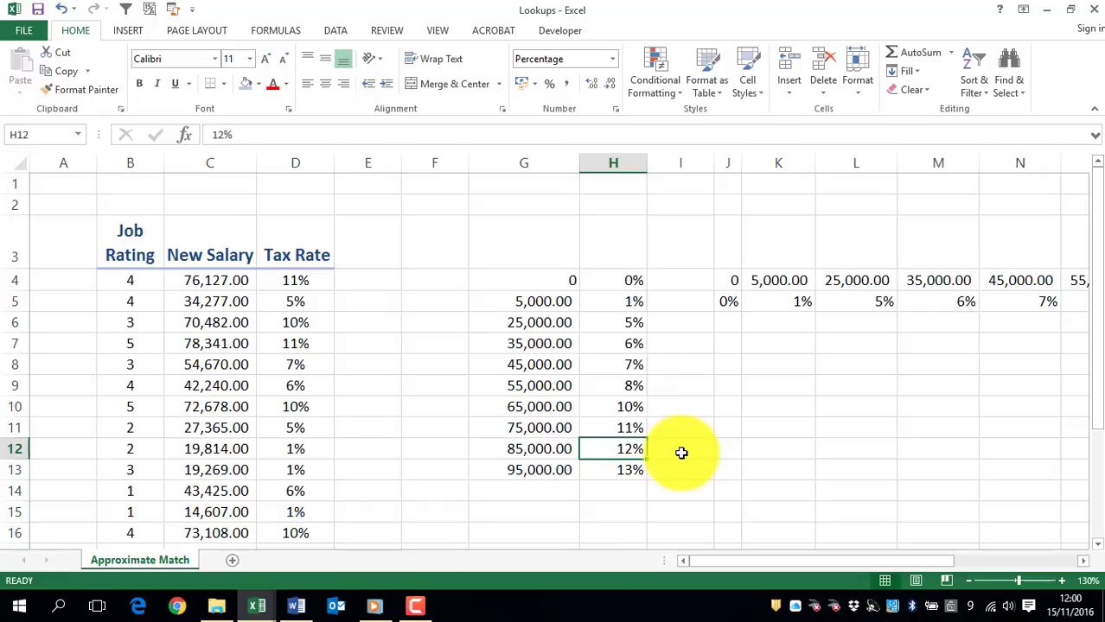
- Clear all the VLOOKUP results from the Tax Rate column, starting at D4
drag(296, 281, 316, 491)
key(Delete)
scroll(296, 347, up, 3)
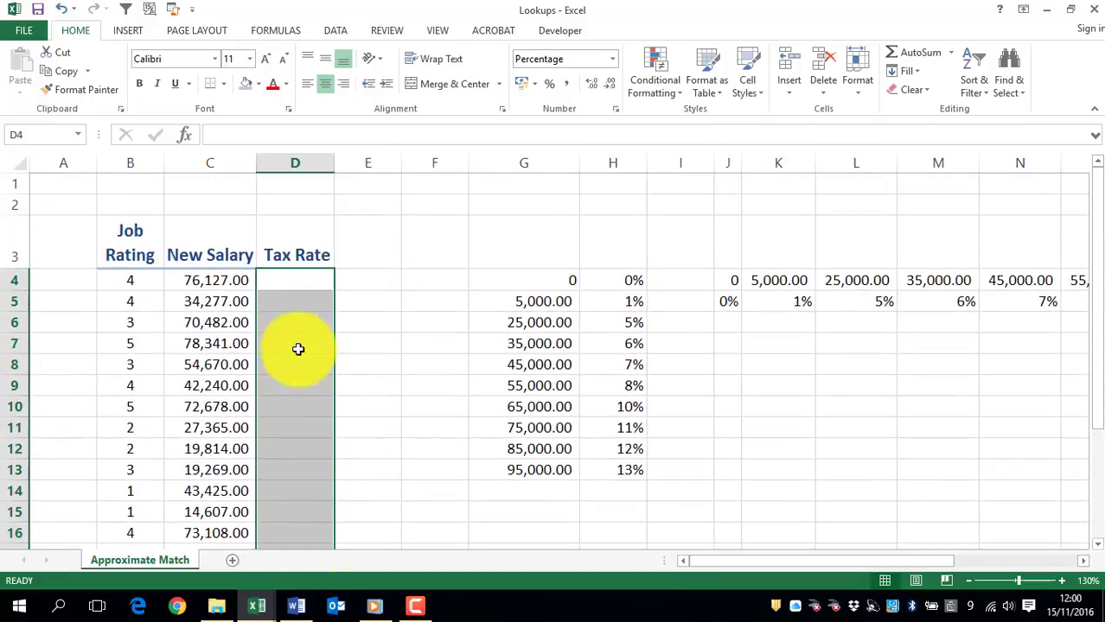
- Start an HLOOKUP formula in D4 with lookup value C4 and the horizontal tax table as absolute range $J$4:$S$5
click(286, 279)
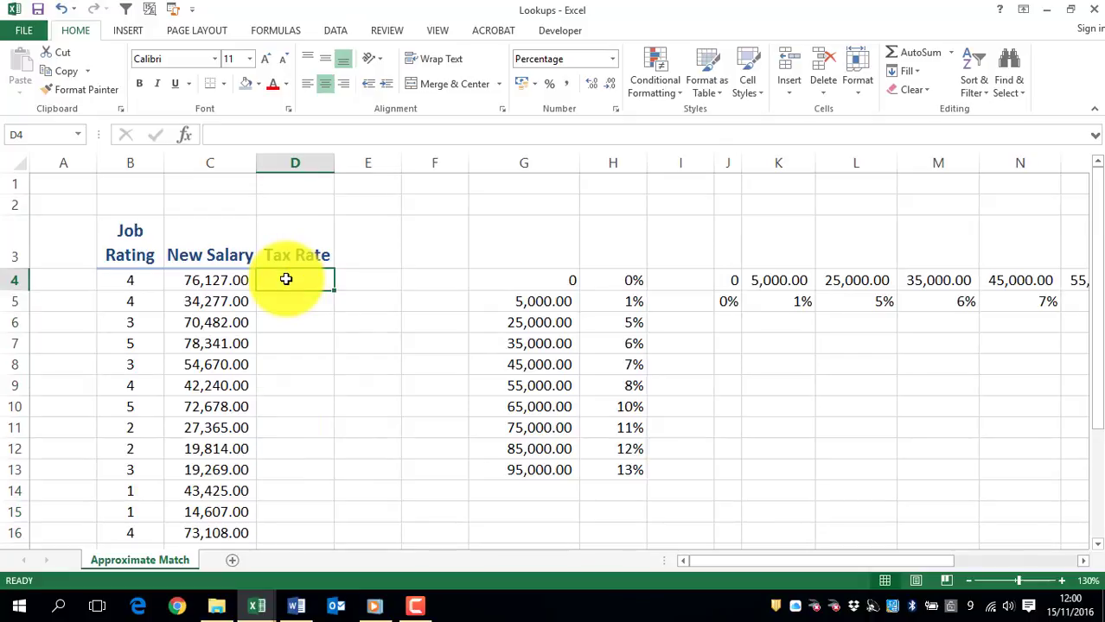
text(=hlook)
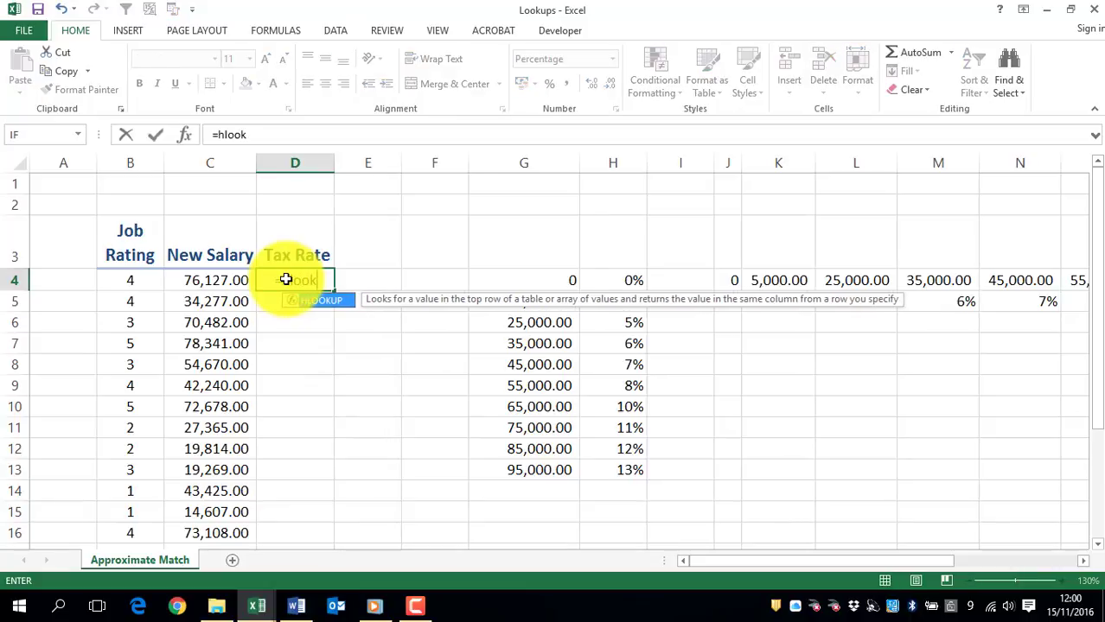
key(Tab)
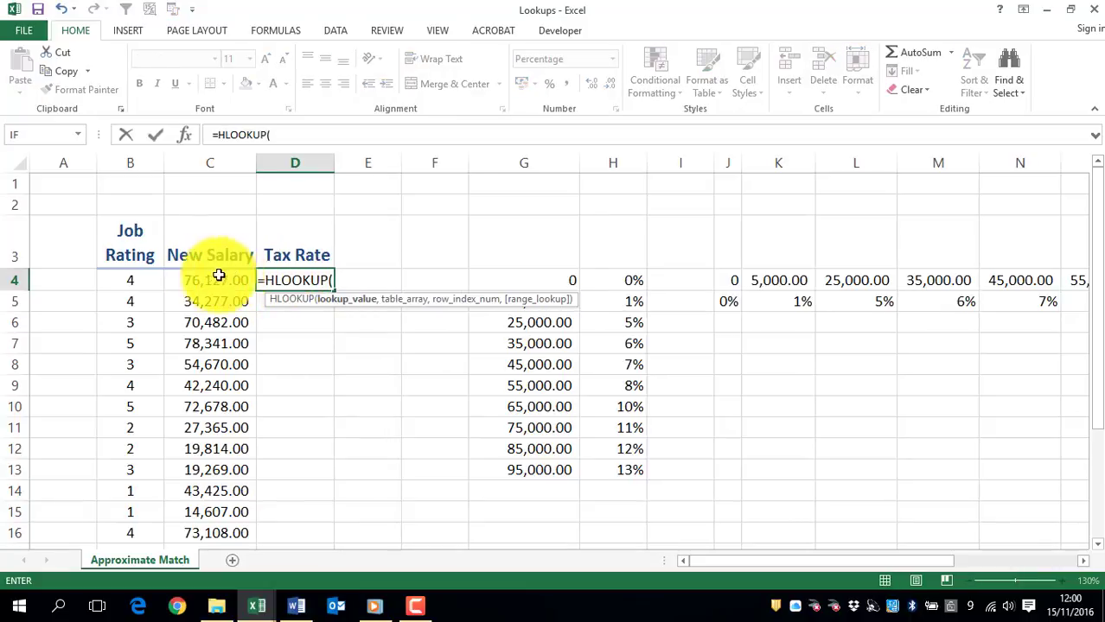
click(191, 278)
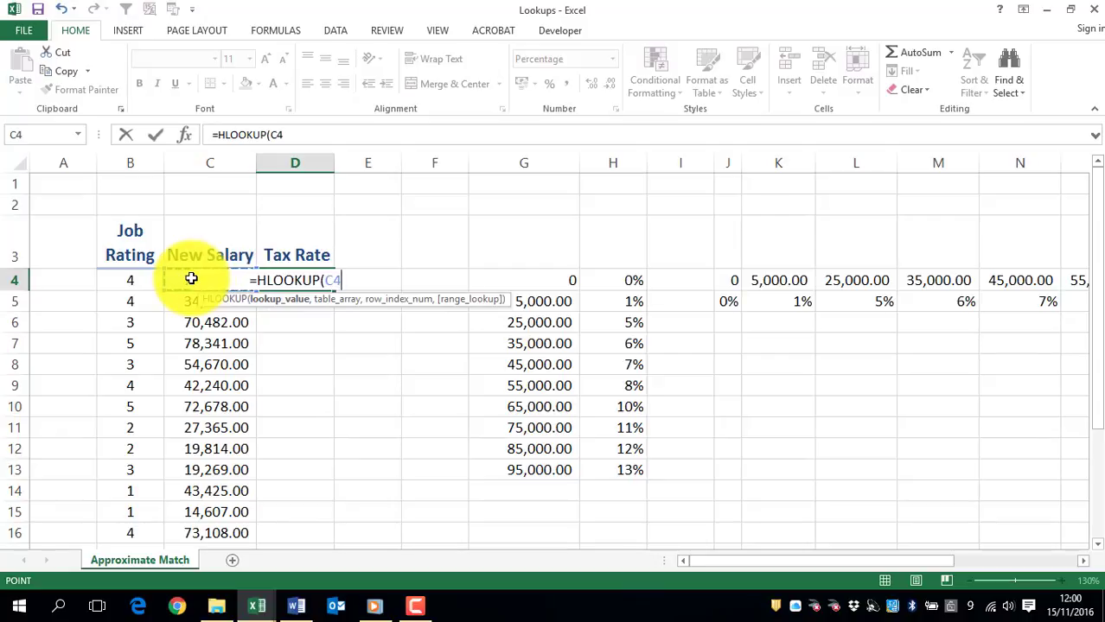
text(,)
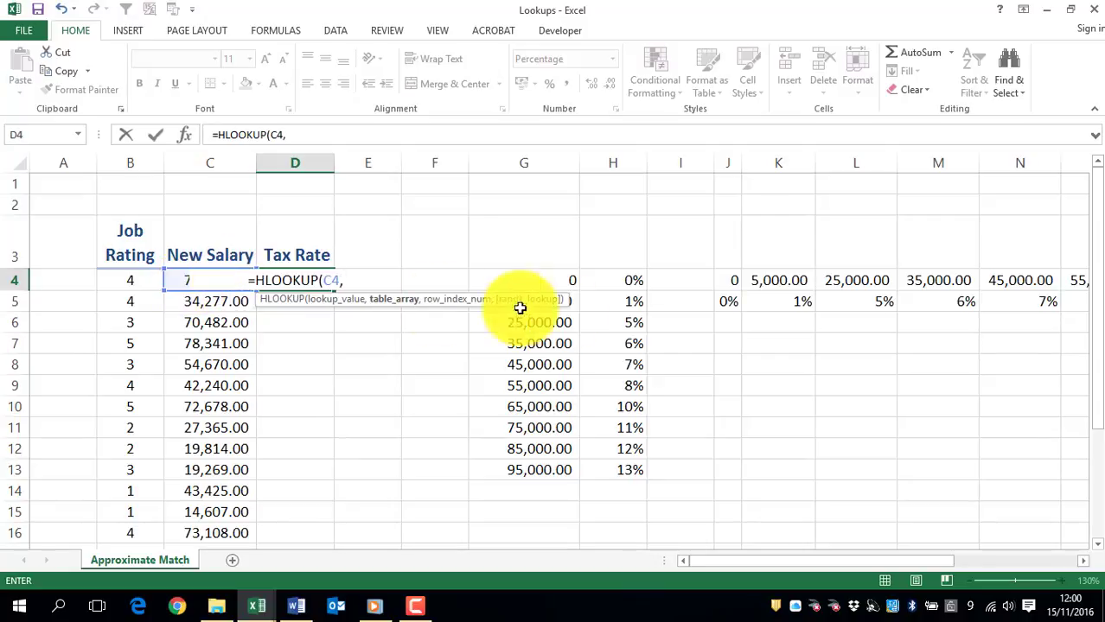
drag(728, 279, 903, 296)
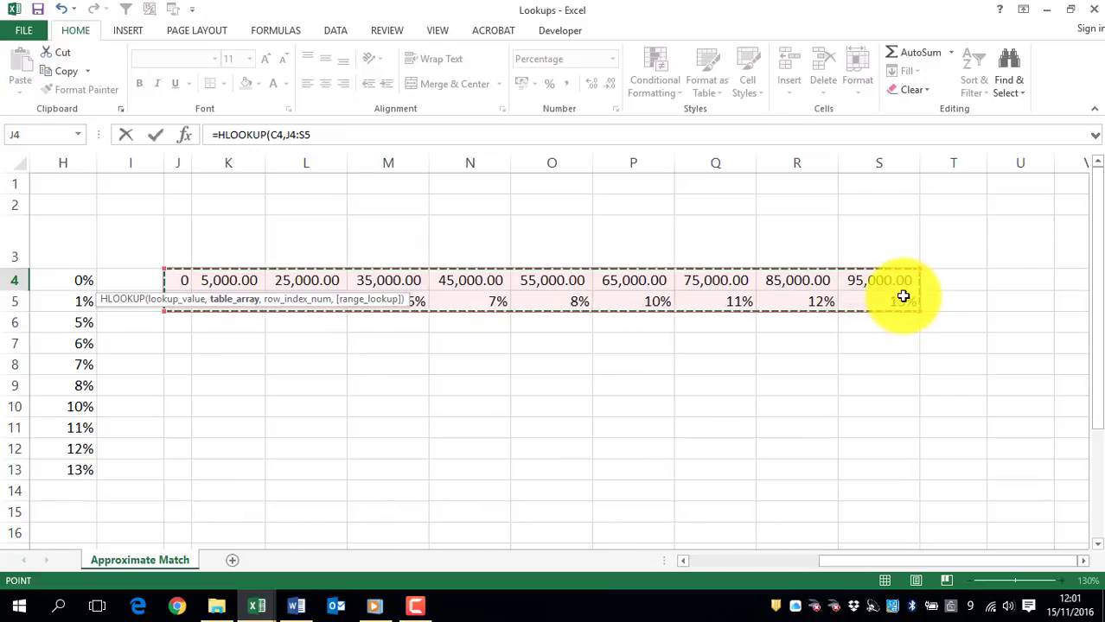
key(F4)
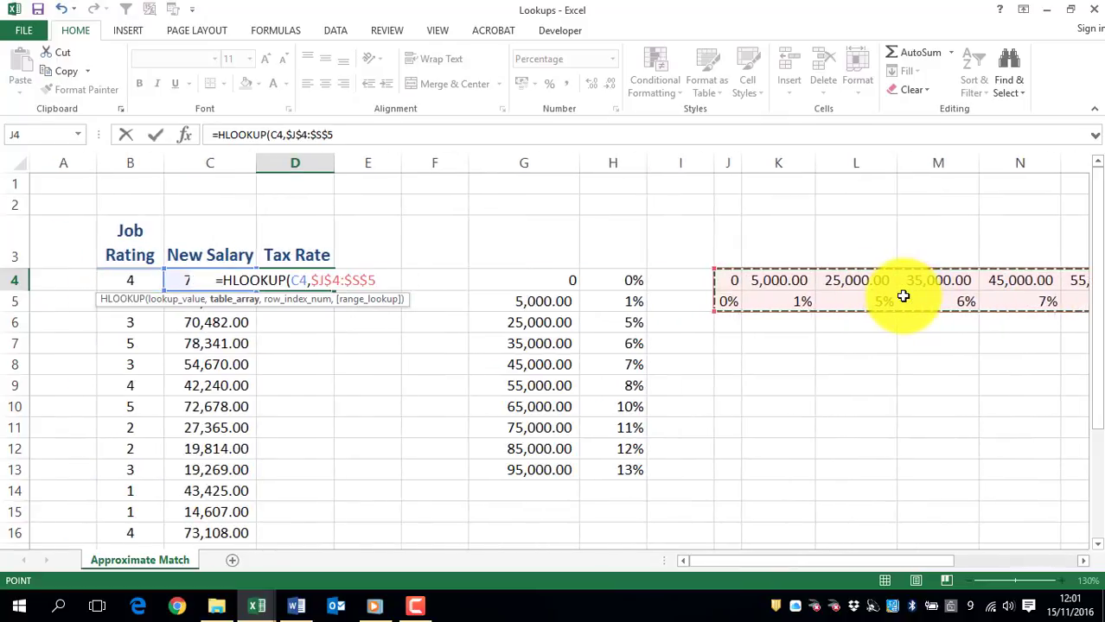
- Complete the HLOOKUP with row index 2 and TRUE for approximate match, and fill it down the Tax Rate column
text(,)
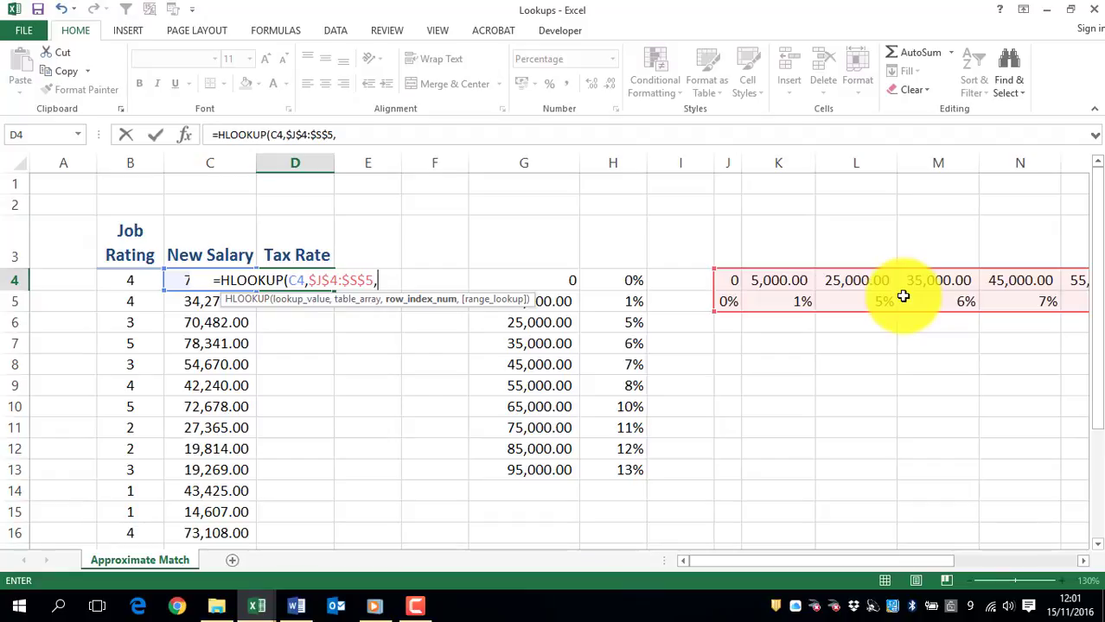
text(2)
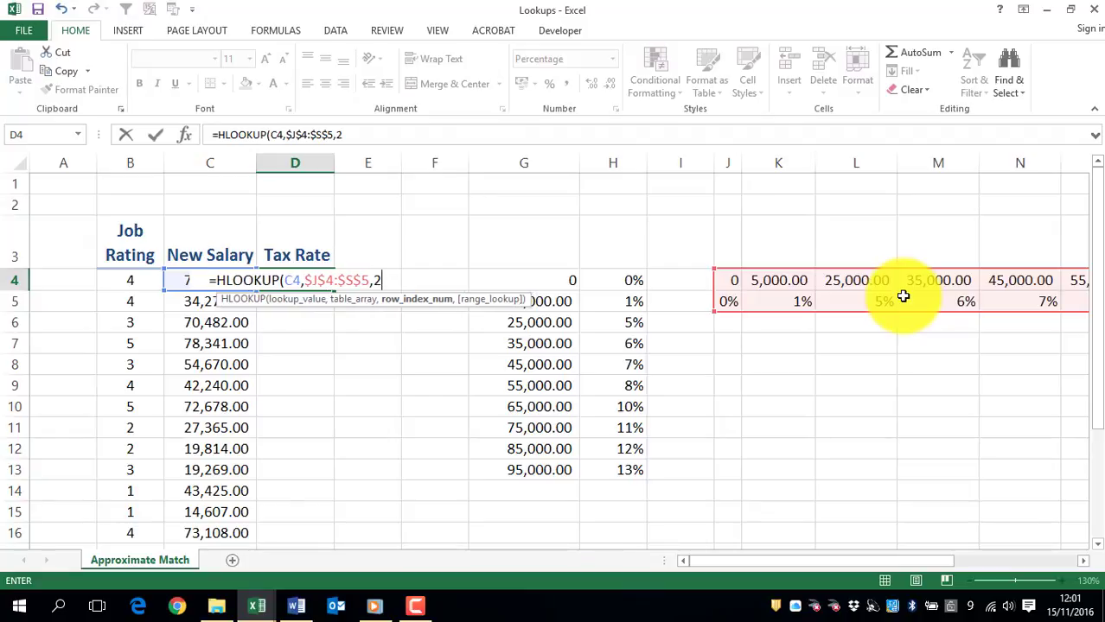
text(,)
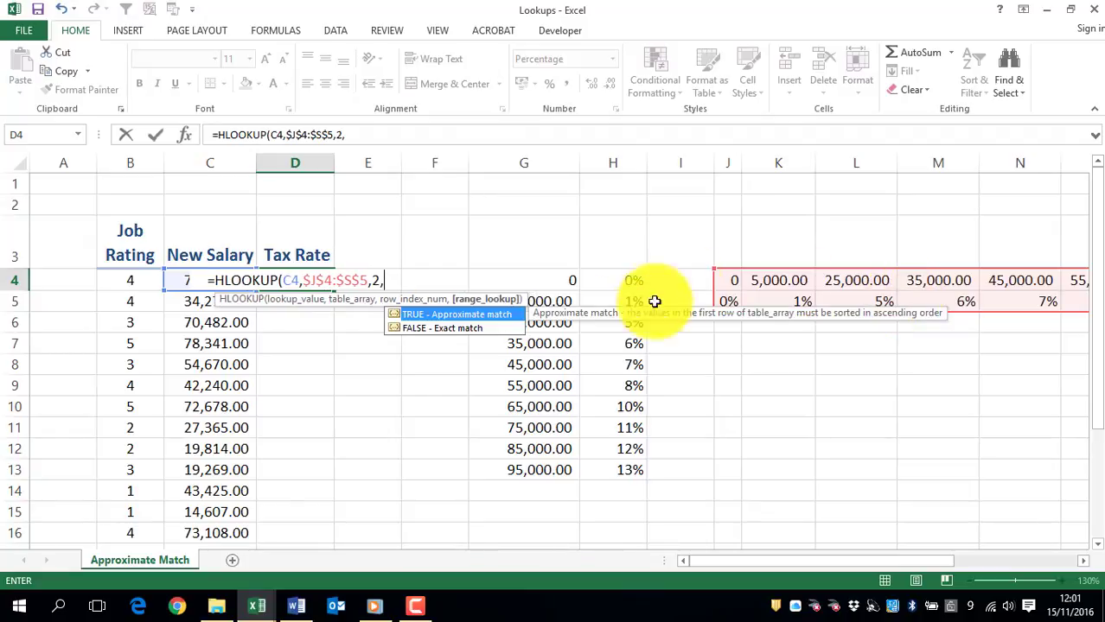
double_click(466, 316)
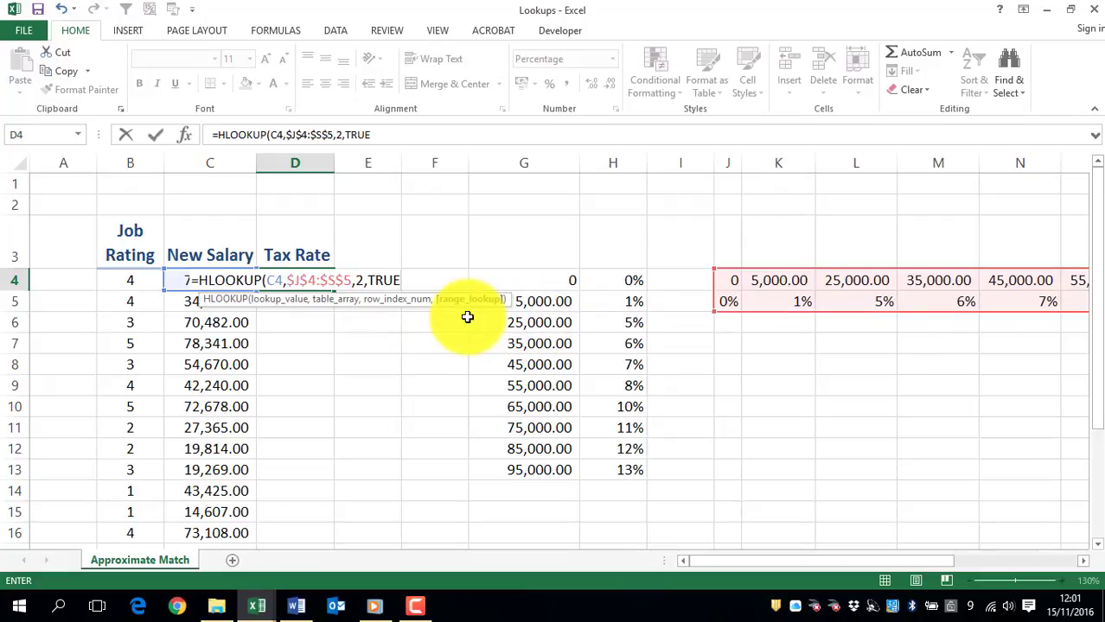
key(Return)
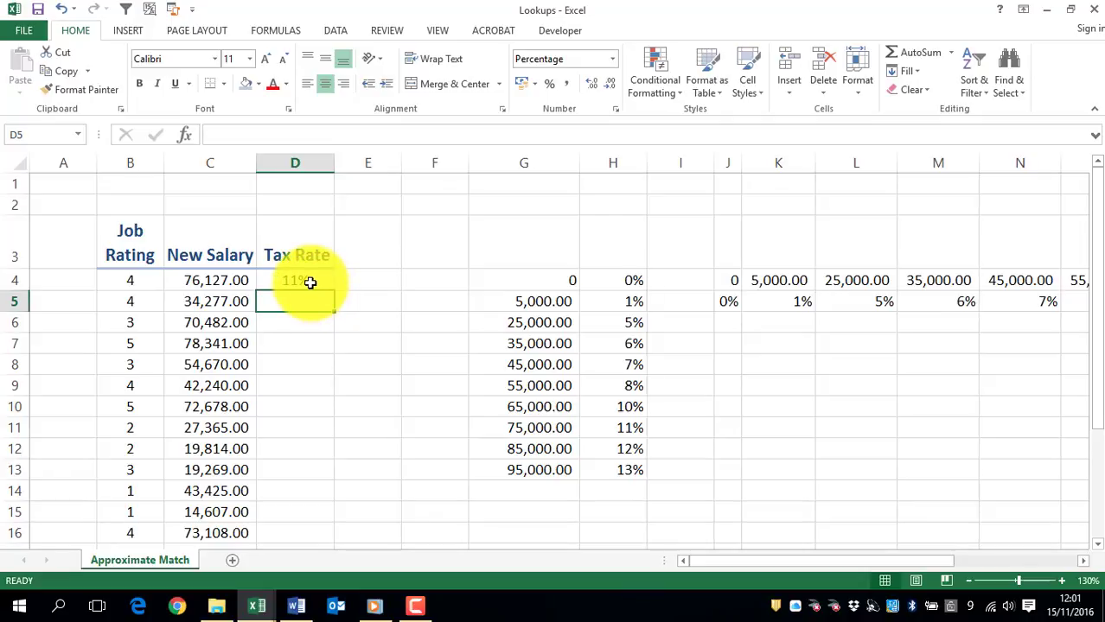
click(315, 289)
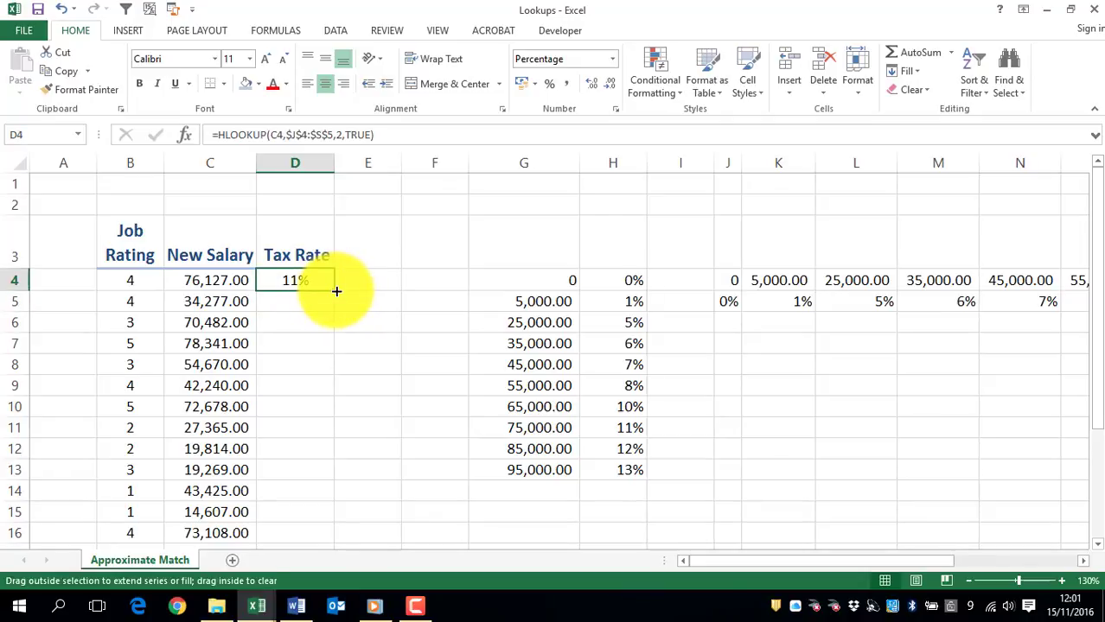
double_click(336, 290)
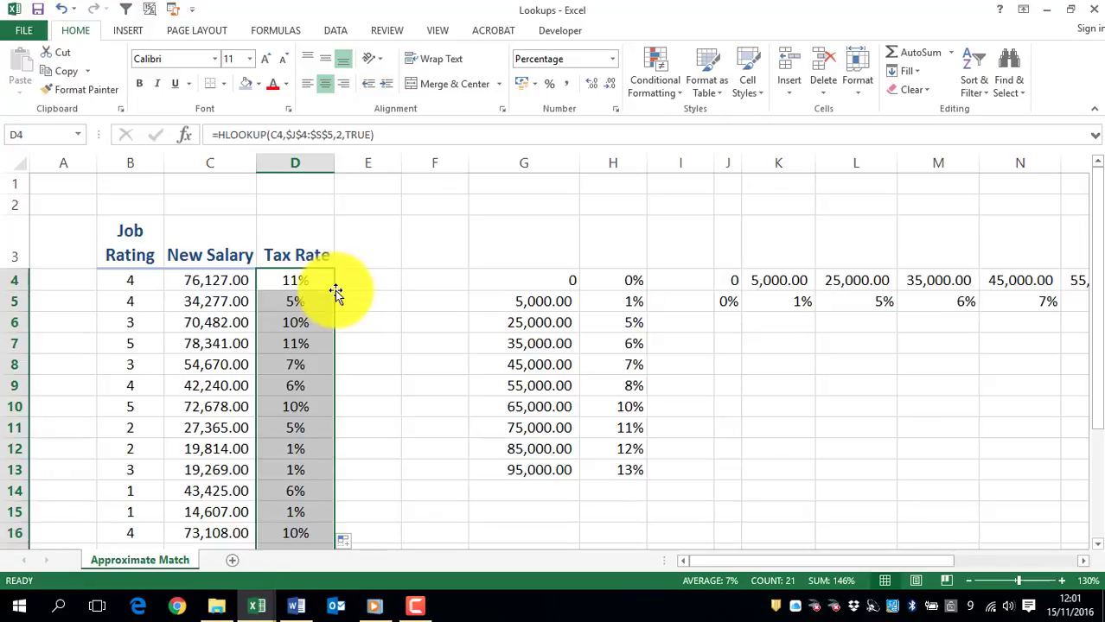